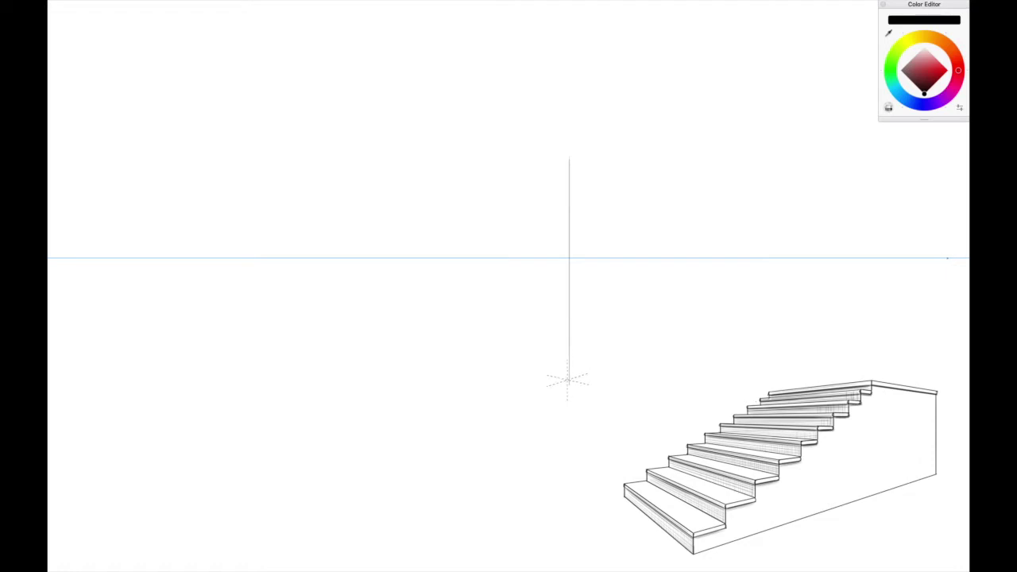
- Draw a vertical pencil line through the horizon near canvas centre, extending it down to the ground
drag(568, 365, 569, 385)
- Mark nine evenly spaced step-height ticks up the vertical line, bottom to top
click(569, 364)
click(569, 344)
click(569, 324)
click(569, 305)
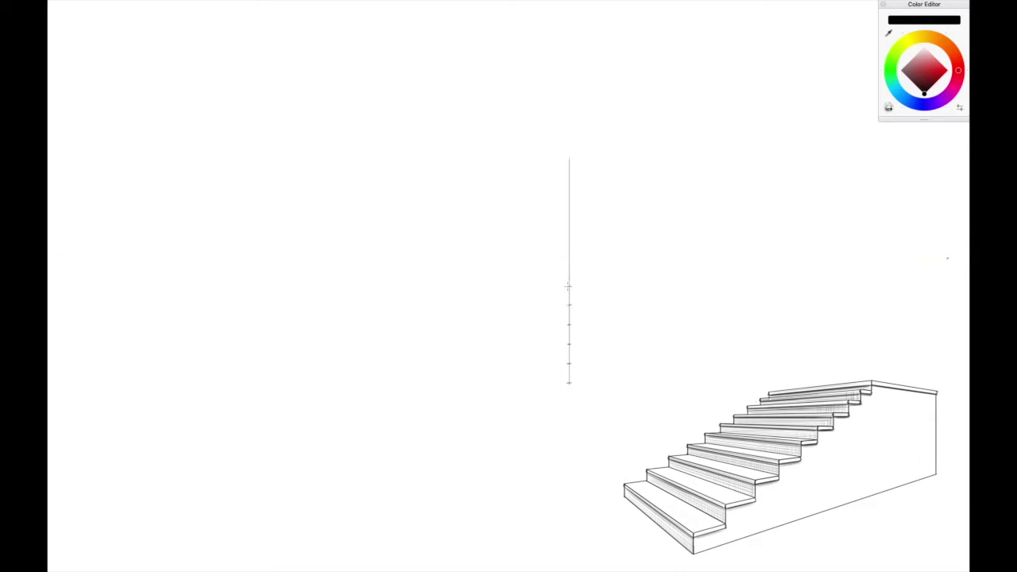
click(569, 286)
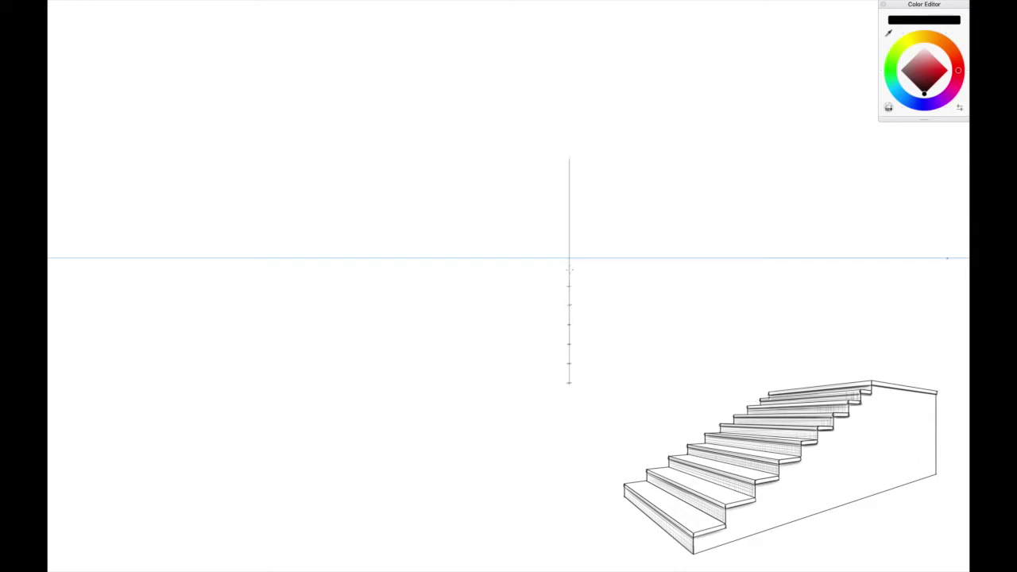
click(569, 267)
click(577, 245)
click(569, 232)
click(569, 213)
- Draw top and bottom edges toward the left vanishing point and the box's far-left vertical edge
drag(569, 197, 484, 206)
drag(569, 383, 492, 366)
drag(403, 343, 402, 239)
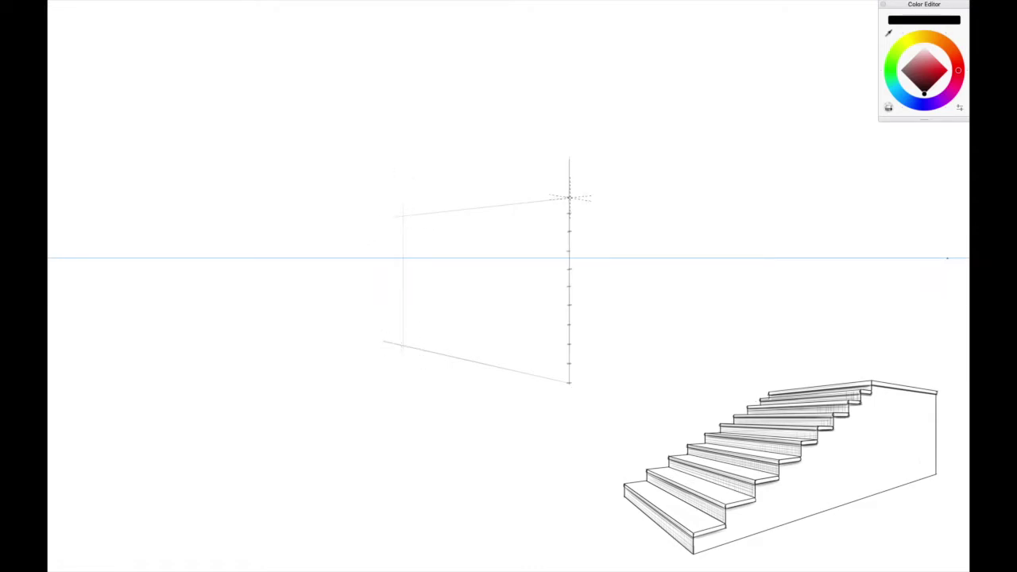
- Draw top and bottom edges toward the right vanishing point, lengthening the lower one
drag(569, 197, 755, 226)
drag(569, 383, 632, 361)
drag(711, 338, 803, 314)
- Draw the ground-plane lines of the footprint down-left from the base, including its left edge
drag(569, 385, 433, 429)
drag(403, 346, 383, 342)
drag(300, 469, 272, 480)
drag(155, 373, 213, 421)
- Raise short verticals at the footprint's front and left corners, then select red
drag(280, 477, 280, 433)
drag(167, 383, 167, 347)
click(569, 363)
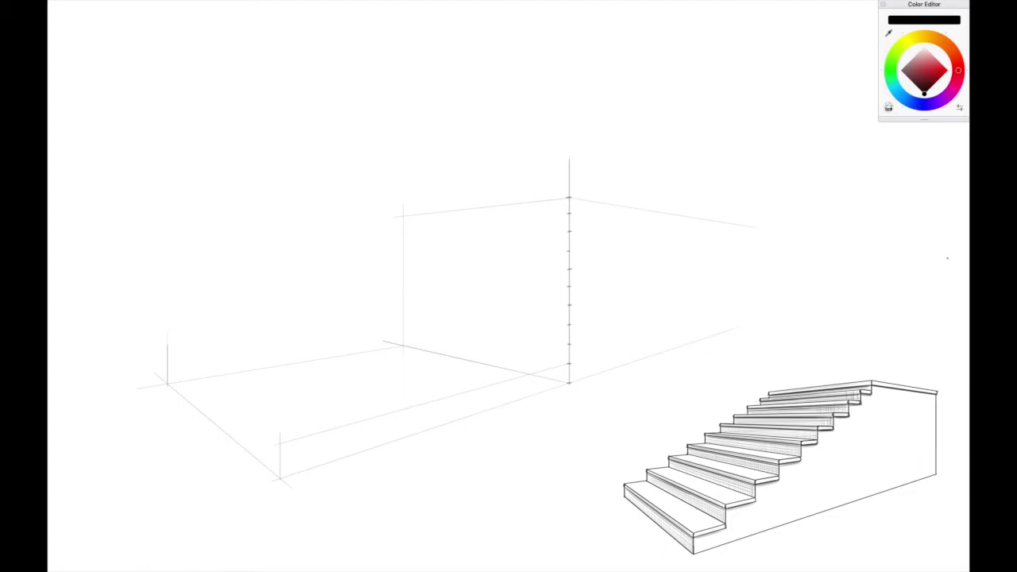
click(947, 258)
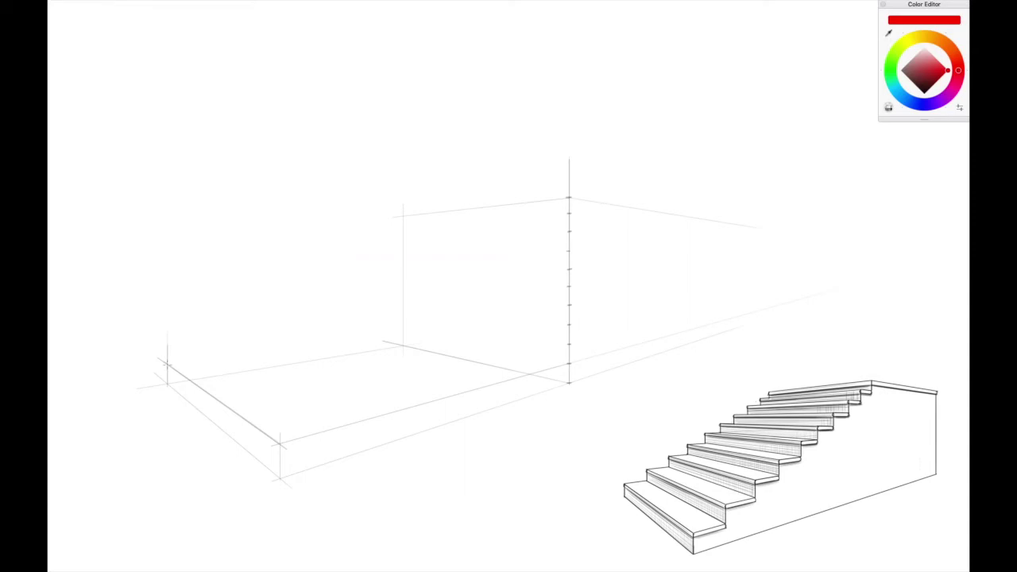
- Draw red pitch lines from the left and front corners to the box top, then restore black
drag(166, 364, 268, 310)
drag(434, 194, 406, 213)
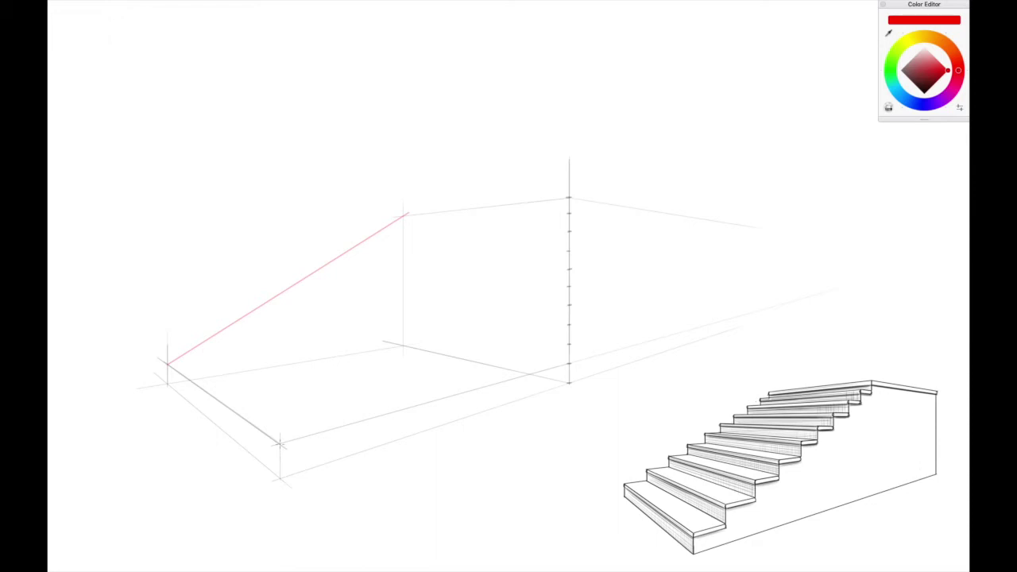
drag(282, 443, 408, 339)
drag(576, 191, 577, 191)
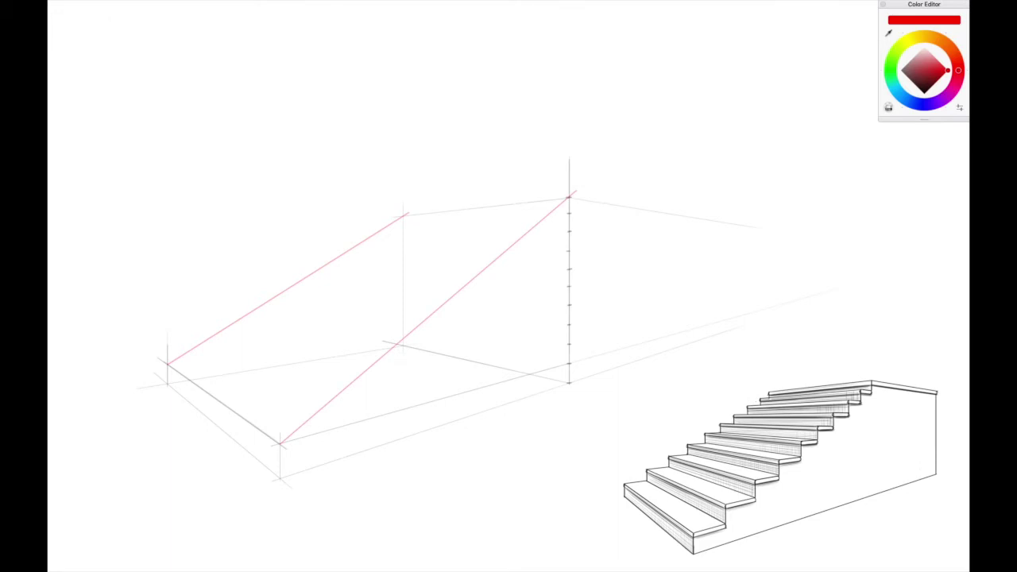
click(924, 93)
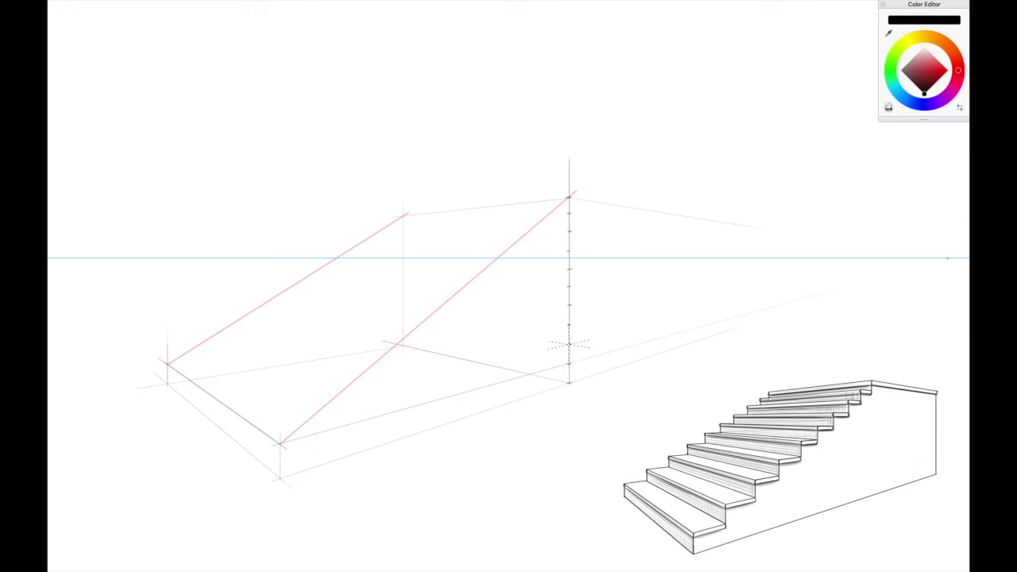
- Draw eight step lines from the height ticks toward the right vanishing point across the red slope
drag(569, 344, 337, 395)
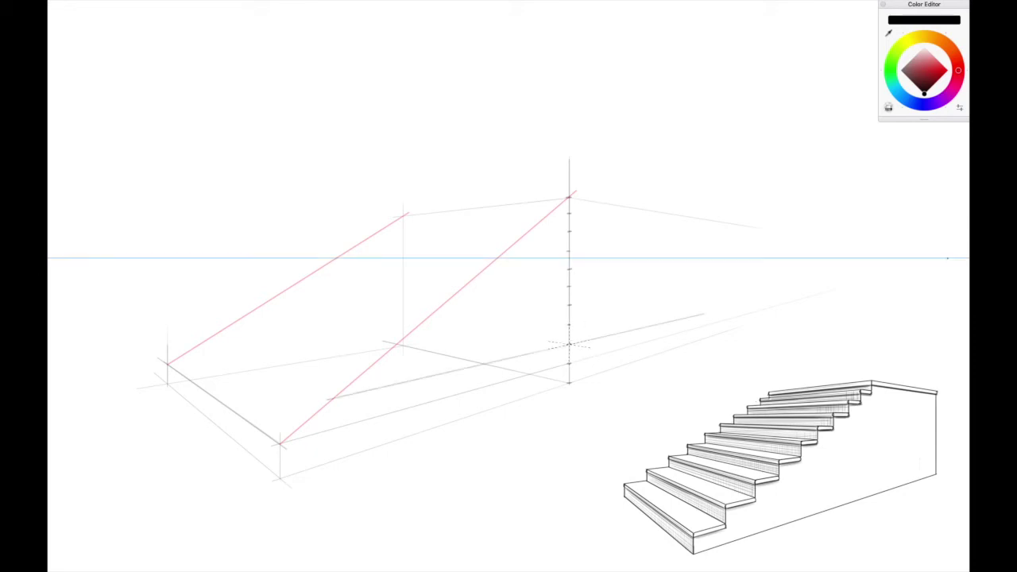
drag(568, 325, 709, 301)
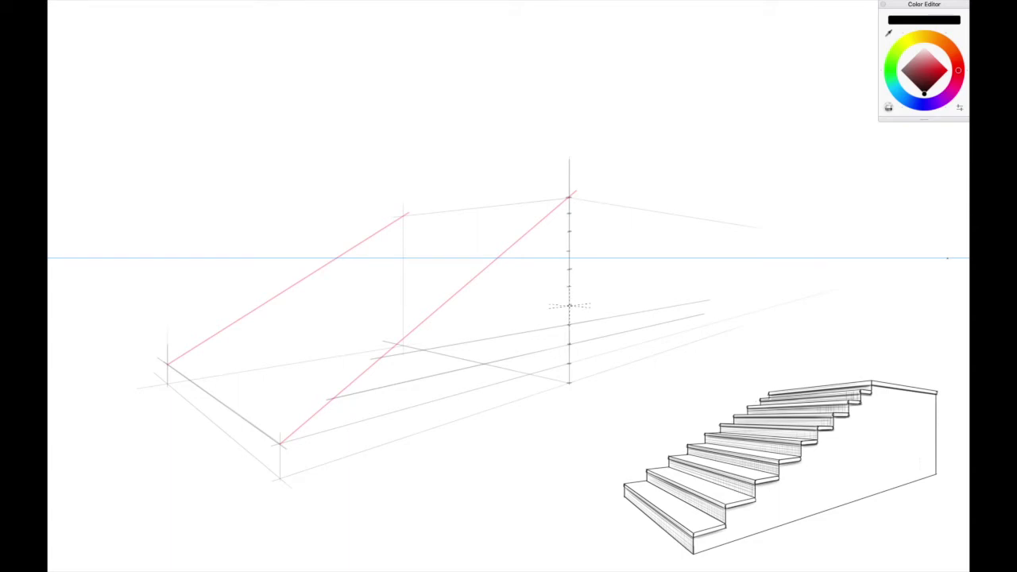
mouse_move(569, 305)
mouse_down()
mouse_move(610, 302)
mouse_move(435, 323)
mouse_up()
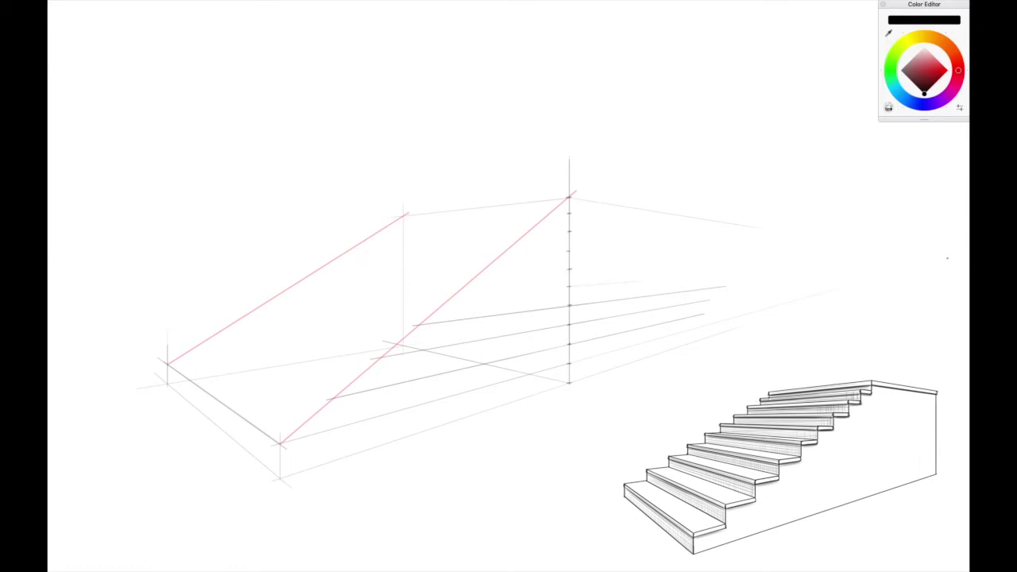
drag(645, 280, 458, 293)
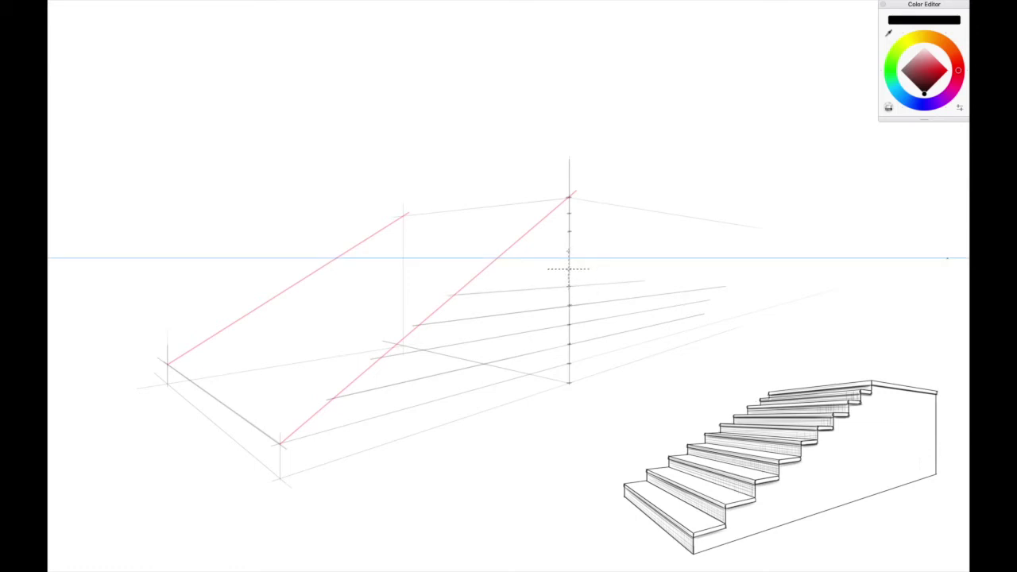
drag(648, 267, 502, 271)
drag(618, 251, 508, 251)
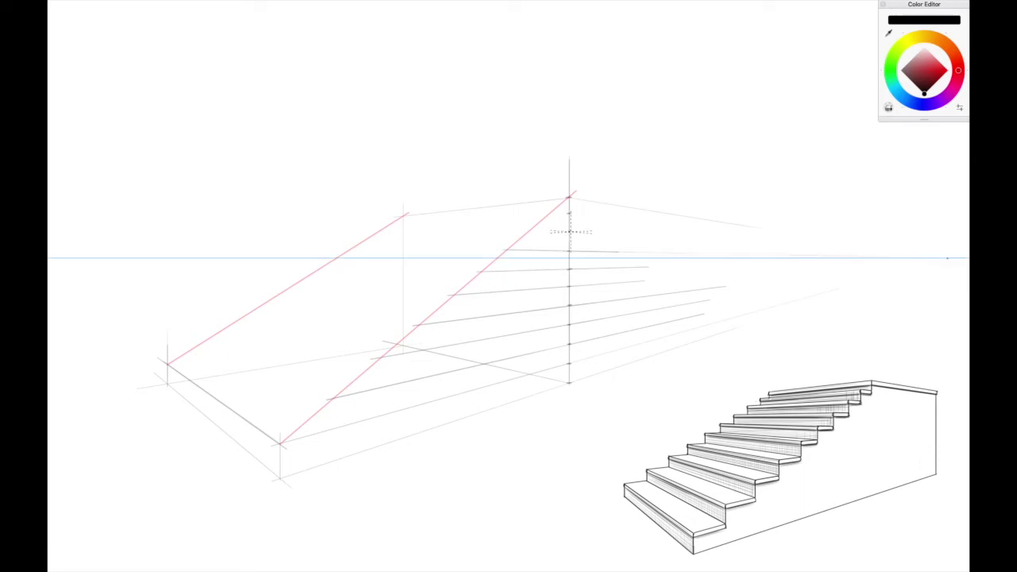
drag(569, 232, 643, 236)
drag(569, 212, 671, 225)
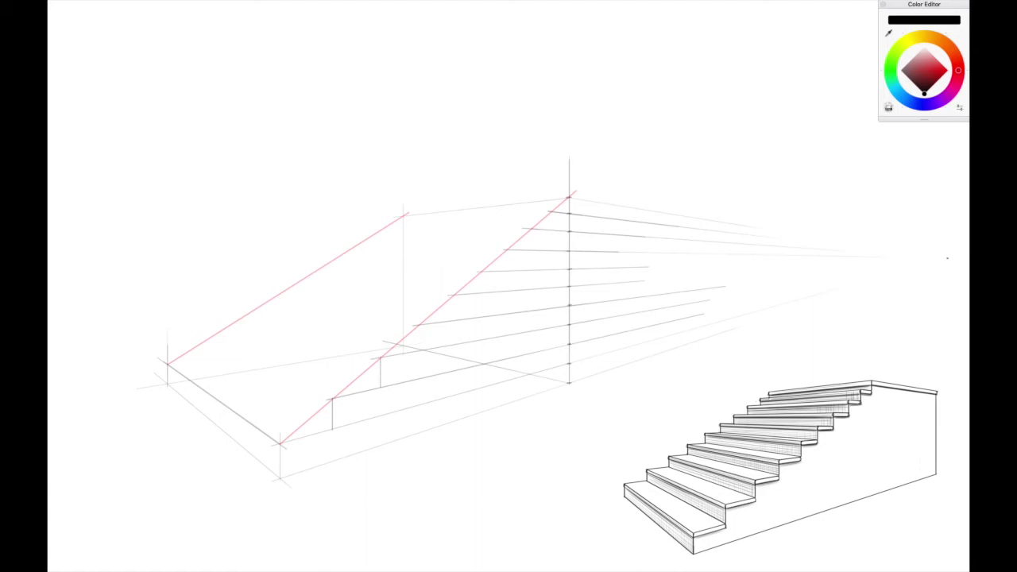
- Drop six short vertical risers from the red pitch line down to each step line
drag(419, 325, 418, 346)
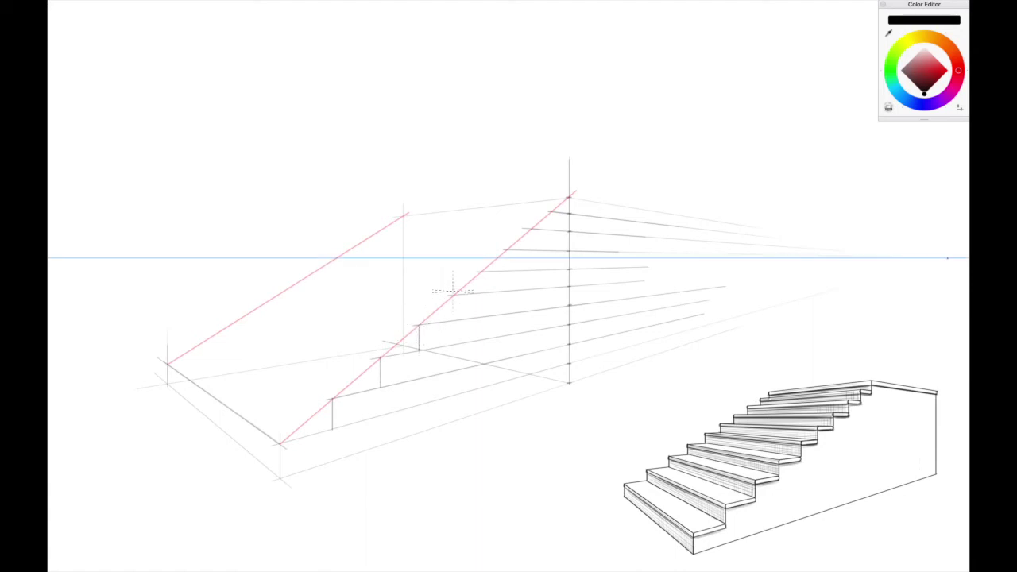
drag(455, 294, 454, 315)
drag(480, 271, 480, 292)
drag(507, 250, 507, 270)
drag(532, 229, 531, 250)
drag(551, 211, 551, 226)
- Draw tread-edge guides from every step toward the left vanishing point, bottom to top
drag(334, 429, 169, 364)
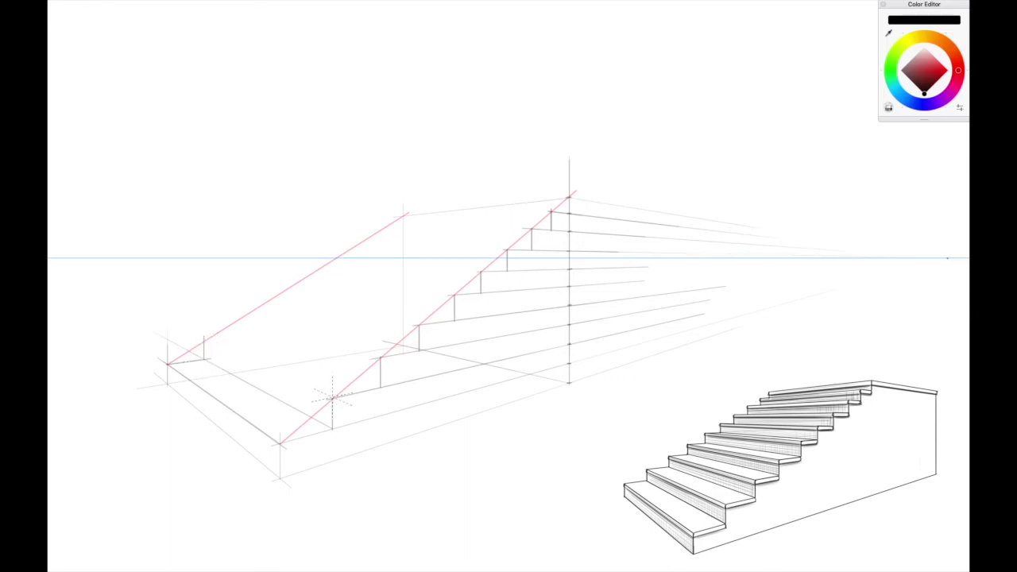
drag(332, 397, 204, 341)
drag(380, 357, 226, 316)
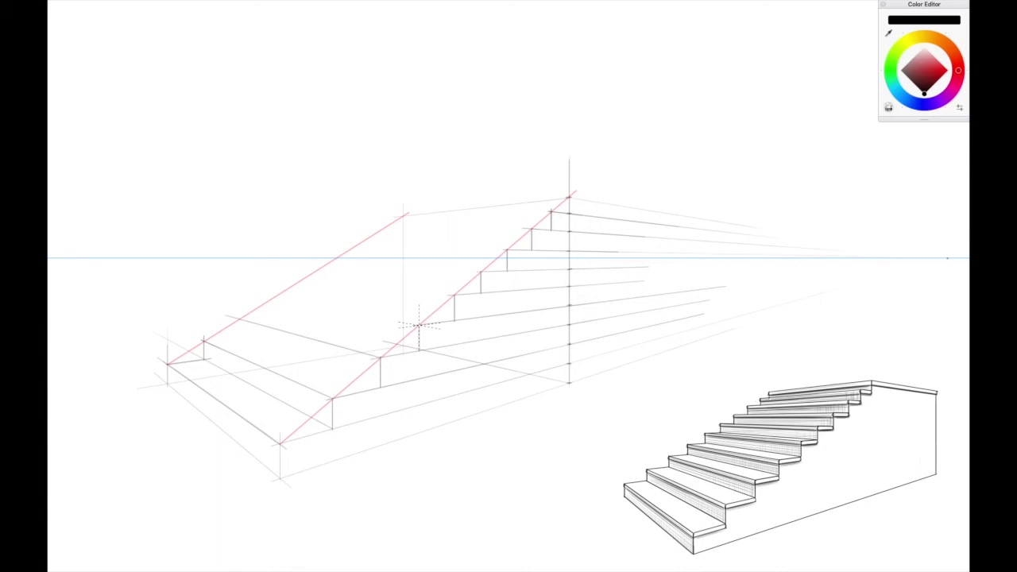
drag(419, 324, 246, 298)
drag(454, 294, 246, 278)
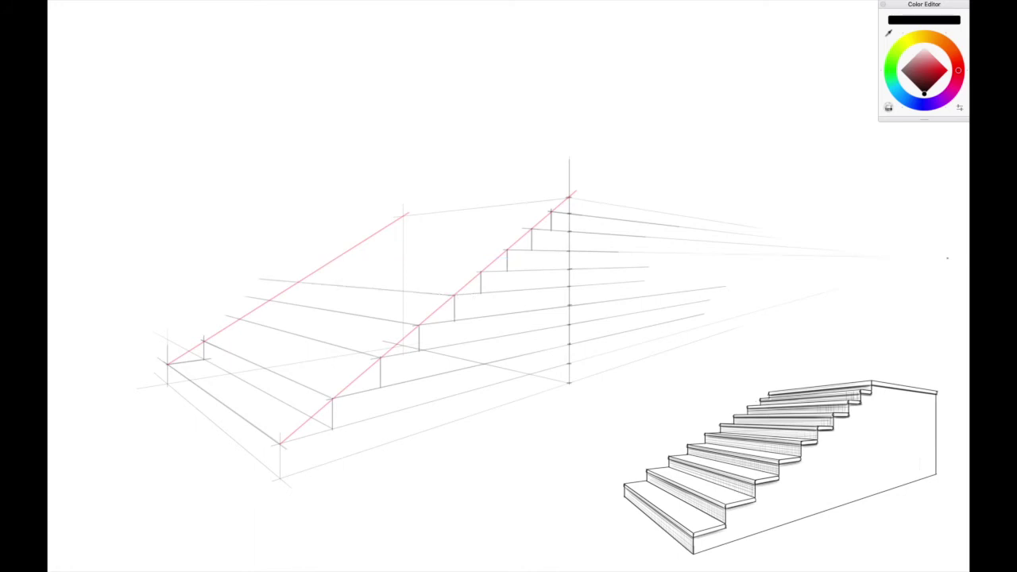
drag(481, 270, 268, 211)
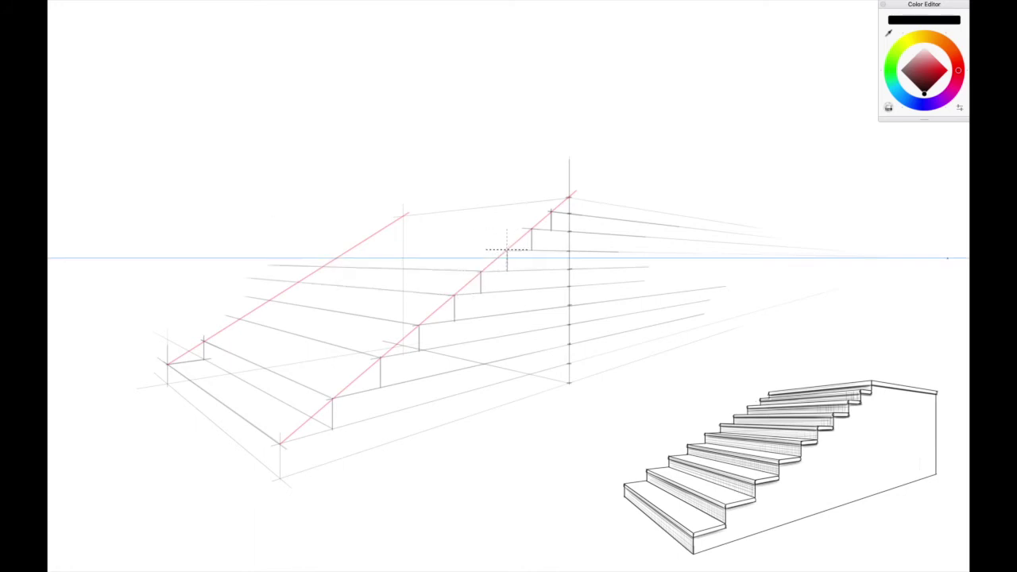
drag(506, 251, 307, 253)
drag(532, 230, 331, 238)
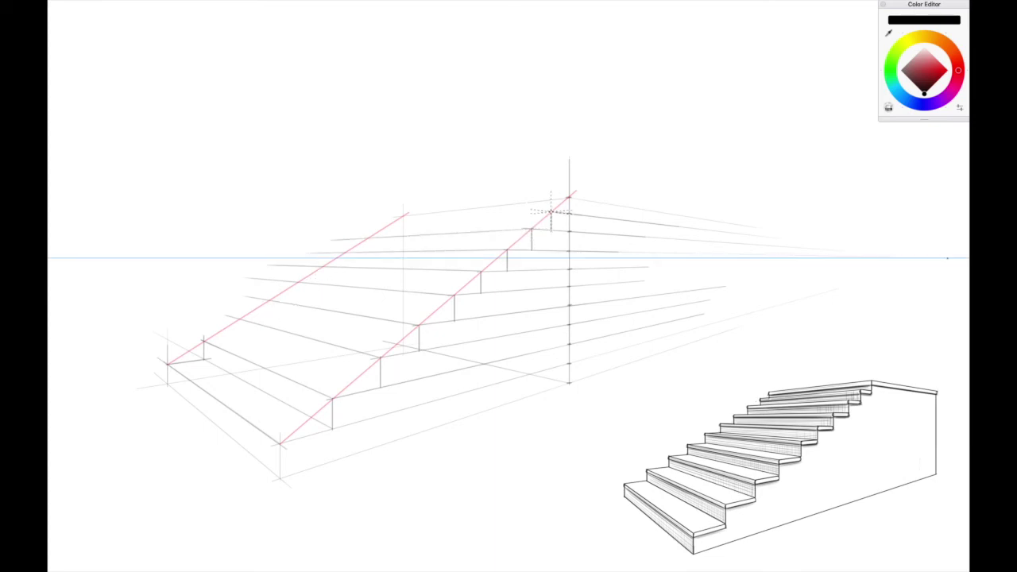
drag(550, 210, 344, 228)
- Add riser guides on the left stair edge and fade the guide sketch to 74% opacity
drag(240, 319, 240, 348)
drag(269, 298, 269, 321)
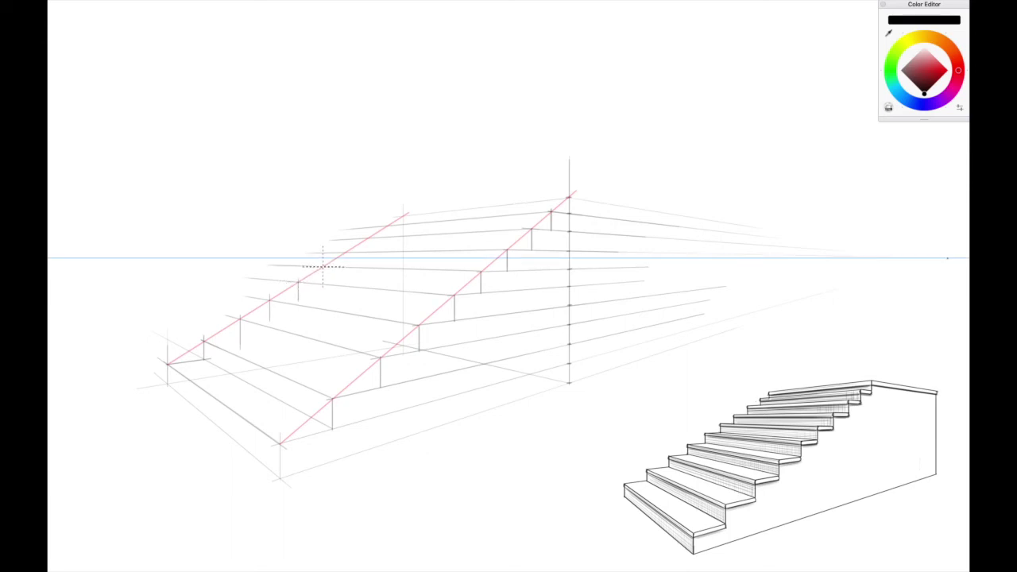
mouse_move(323, 266)
mouse_down()
mouse_move(323, 281)
mouse_move(388, 237)
mouse_up()
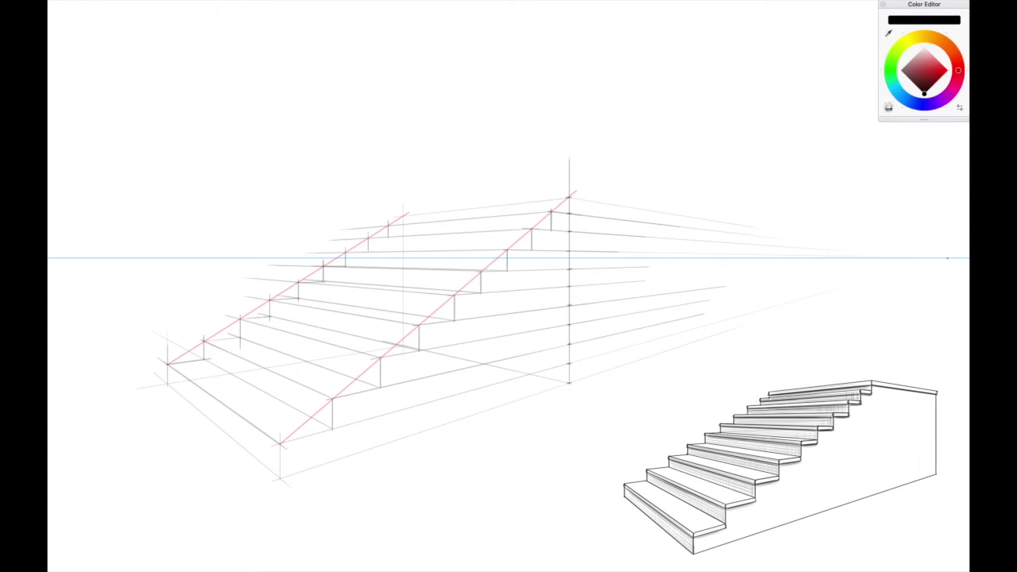
drag(509, 318, 477, 318)
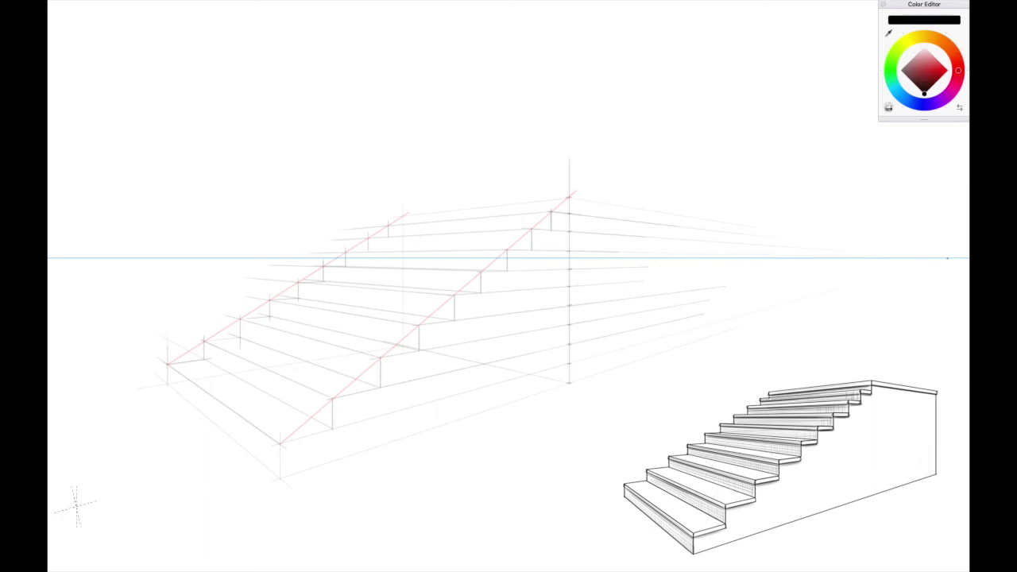
- Ink the front and left-side risers in dark lines
mouse_move(568, 196)
mouse_down()
mouse_move(569, 213)
mouse_move(532, 249)
mouse_move(280, 478)
mouse_up()
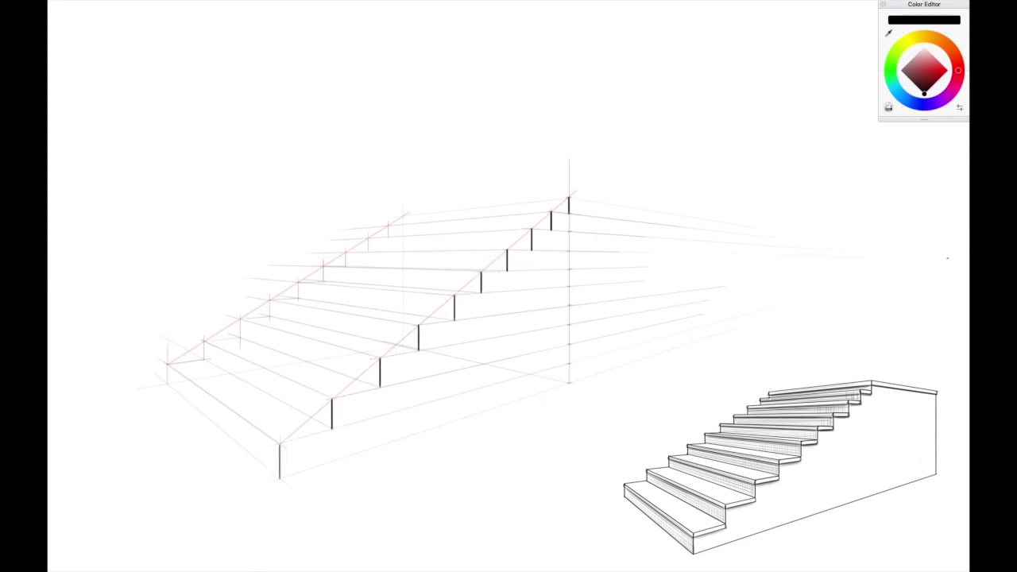
drag(167, 364, 168, 385)
drag(204, 340, 204, 360)
drag(240, 318, 239, 338)
drag(270, 298, 270, 318)
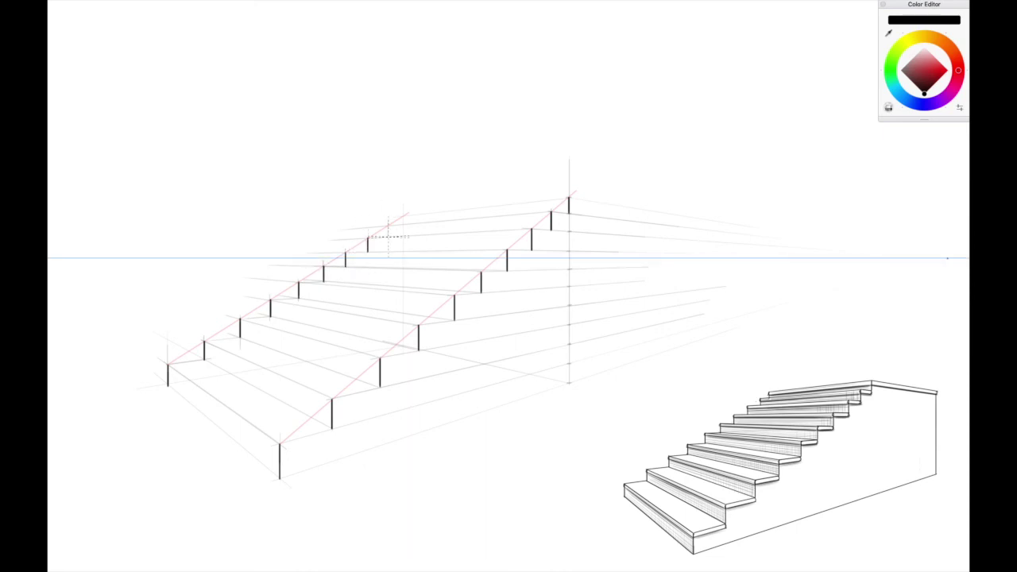
mouse_move(403, 209)
mouse_down()
mouse_move(403, 227)
mouse_move(568, 197)
mouse_move(389, 226)
mouse_up()
- Ink each tread edge from the top step down to the bottom step's front edge
drag(530, 229, 368, 239)
drag(480, 271, 324, 269)
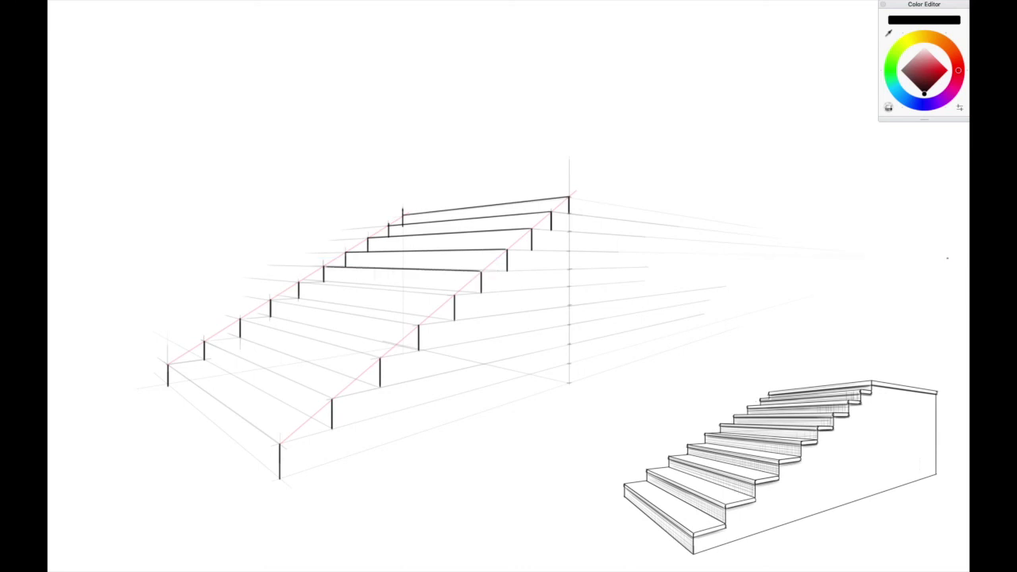
drag(454, 297, 298, 282)
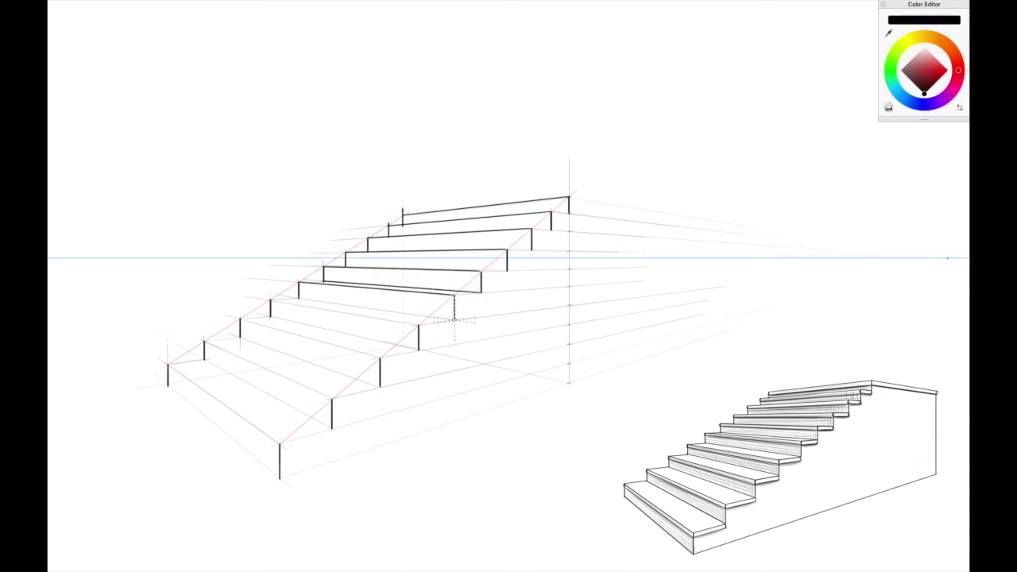
drag(419, 324, 270, 300)
drag(380, 359, 240, 319)
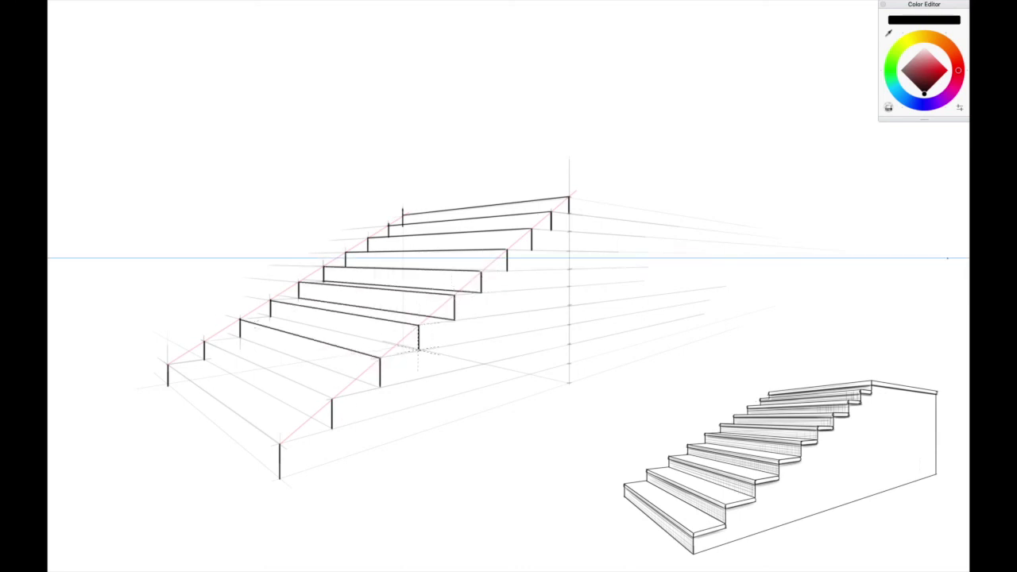
drag(418, 350, 270, 318)
drag(380, 386, 240, 338)
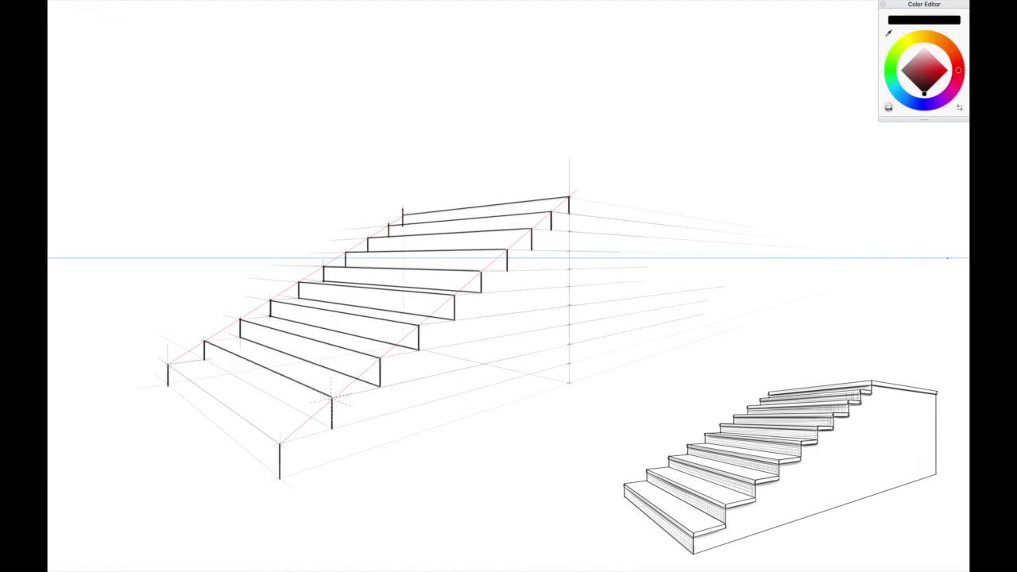
drag(332, 399, 203, 342)
drag(280, 442, 168, 364)
- Ink the tread corners, the top side edge and the long base edge receding right
drag(279, 476, 167, 386)
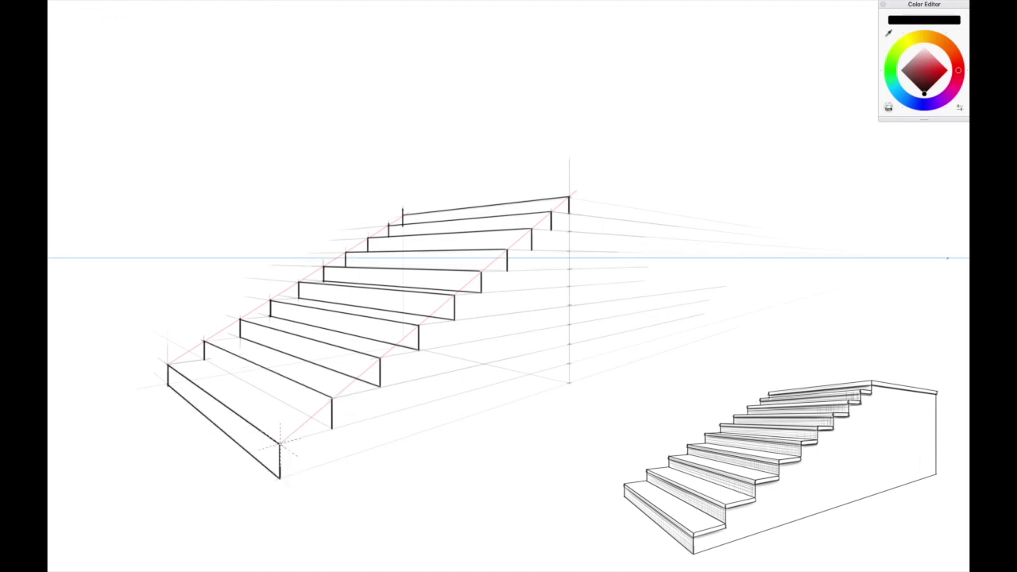
mouse_move(280, 433)
mouse_down()
mouse_move(332, 420)
mouse_move(379, 386)
mouse_up()
drag(204, 359, 330, 429)
mouse_move(380, 359)
mouse_down()
mouse_move(419, 349)
mouse_move(455, 319)
mouse_up()
mouse_move(481, 270)
mouse_down()
mouse_move(506, 269)
mouse_move(551, 228)
mouse_up()
drag(551, 212, 798, 231)
drag(280, 477, 826, 299)
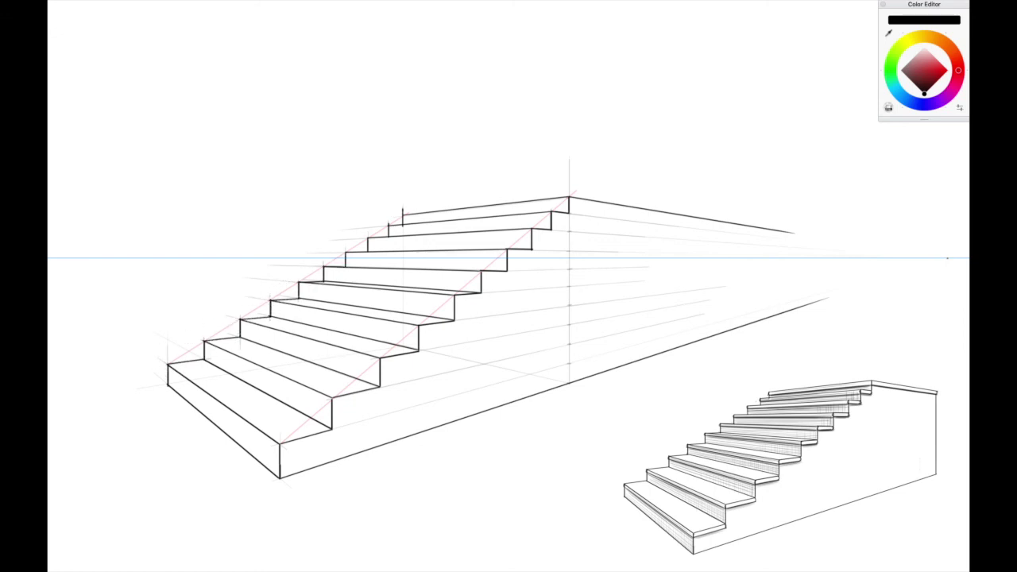
- Add parallel thickness lines under the tread edges at the step corners and a ledge line beside the top edge
drag(279, 442, 280, 476)
mouse_move(332, 405)
mouse_down()
mouse_move(382, 394)
mouse_move(395, 363)
mouse_up()
mouse_move(421, 333)
mouse_down()
mouse_move(447, 328)
mouse_move(483, 297)
mouse_up()
drag(530, 252, 540, 254)
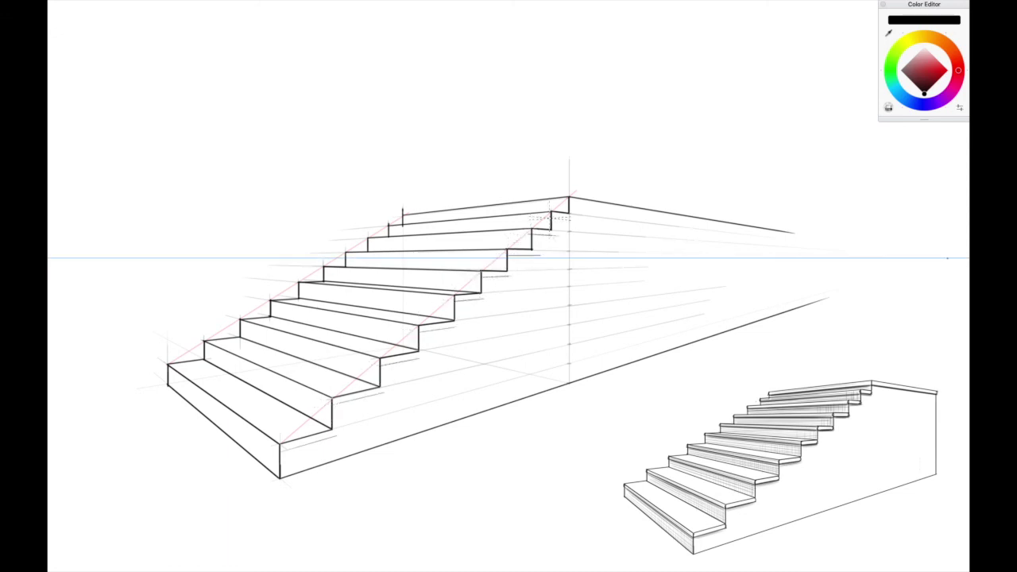
drag(569, 201, 826, 238)
drag(204, 345, 331, 405)
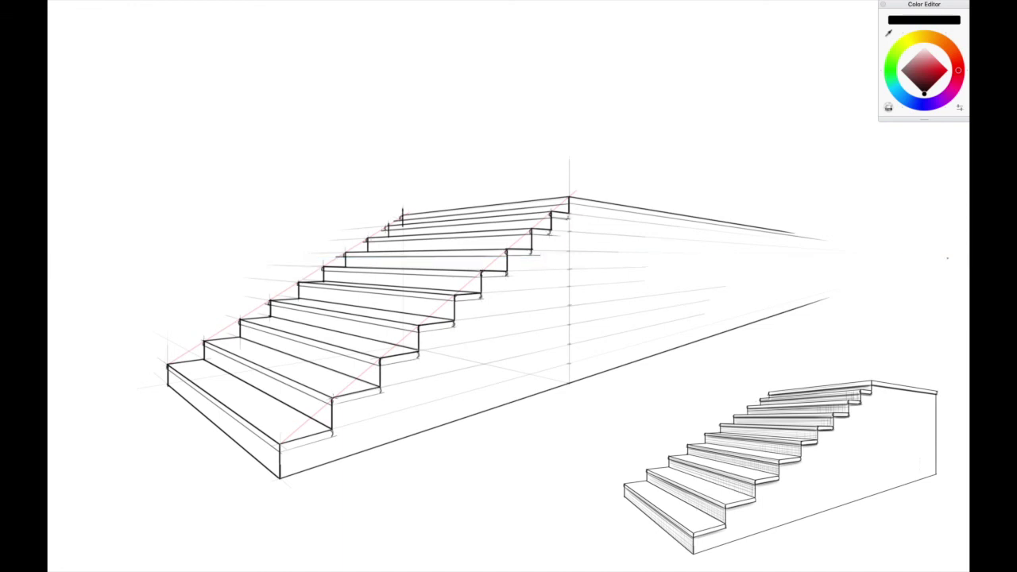
- Hatch fine shadow strokes on the bottom step's front face and the second to fourth risers
drag(570, 205, 791, 235)
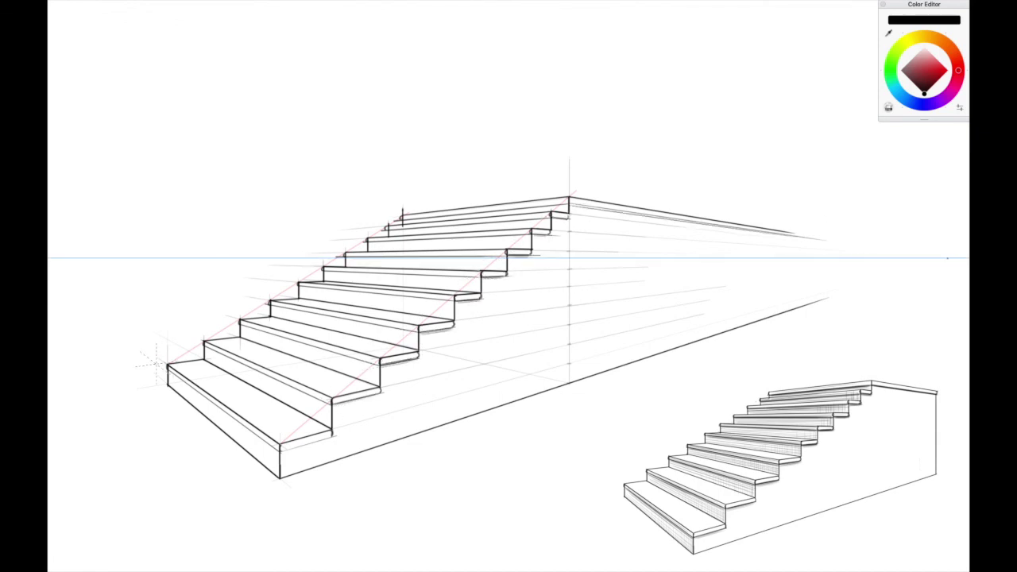
mouse_move(168, 371)
mouse_down()
mouse_move(278, 449)
mouse_move(280, 468)
mouse_up()
drag(218, 353, 329, 405)
drag(243, 322, 383, 367)
drag(271, 303, 419, 334)
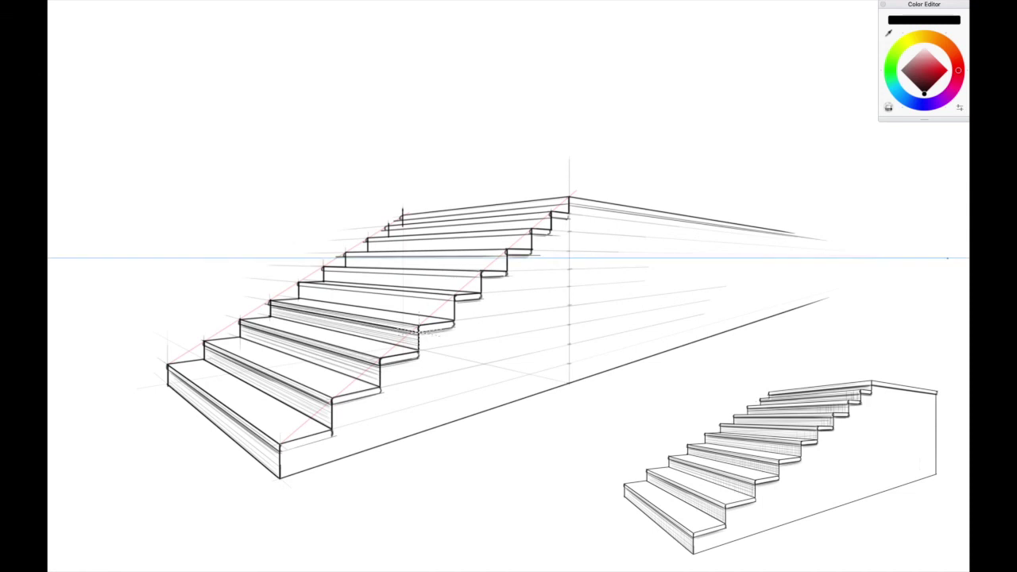
- Continue the hatching under the nosings across the fourth, fifth, sixth and upper risers
mouse_move(305, 286)
mouse_down()
mouse_move(453, 311)
mouse_move(407, 299)
mouse_move(480, 289)
mouse_up()
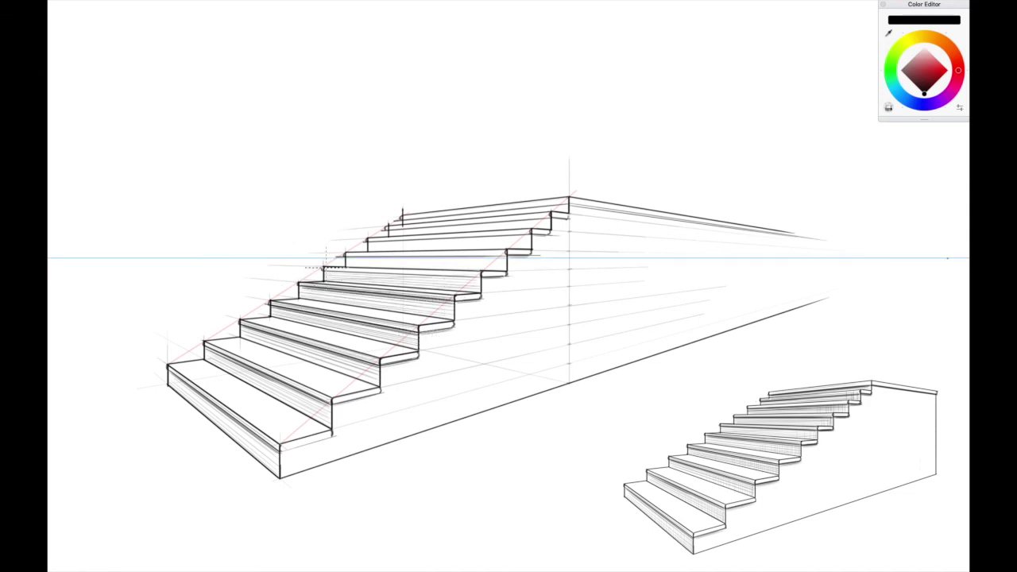
drag(305, 267, 476, 282)
mouse_move(340, 269)
mouse_down()
mouse_move(481, 281)
mouse_move(504, 272)
mouse_up()
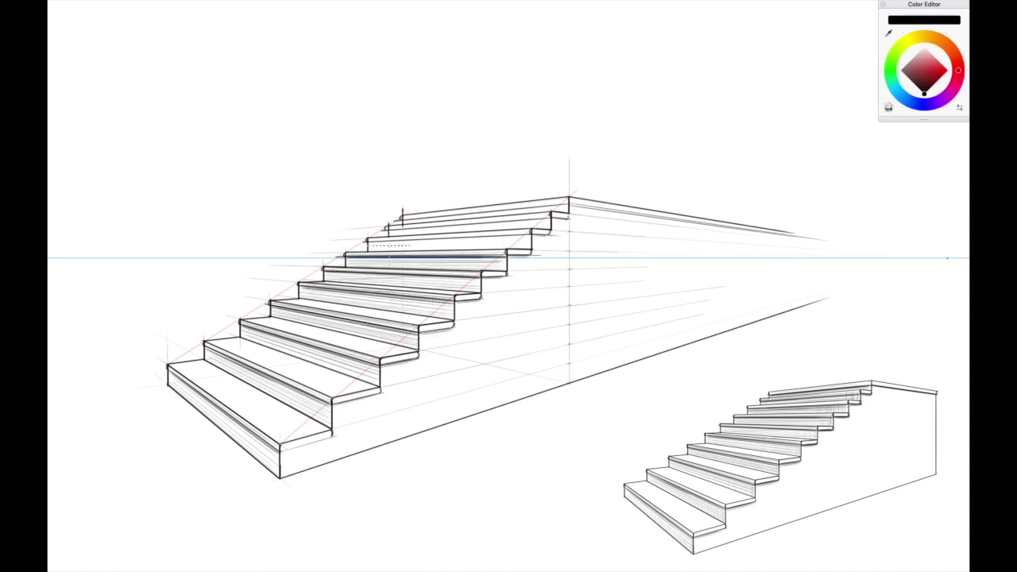
drag(365, 239, 526, 238)
mouse_move(389, 226)
mouse_down()
mouse_move(546, 218)
mouse_move(566, 203)
mouse_move(822, 240)
mouse_up()
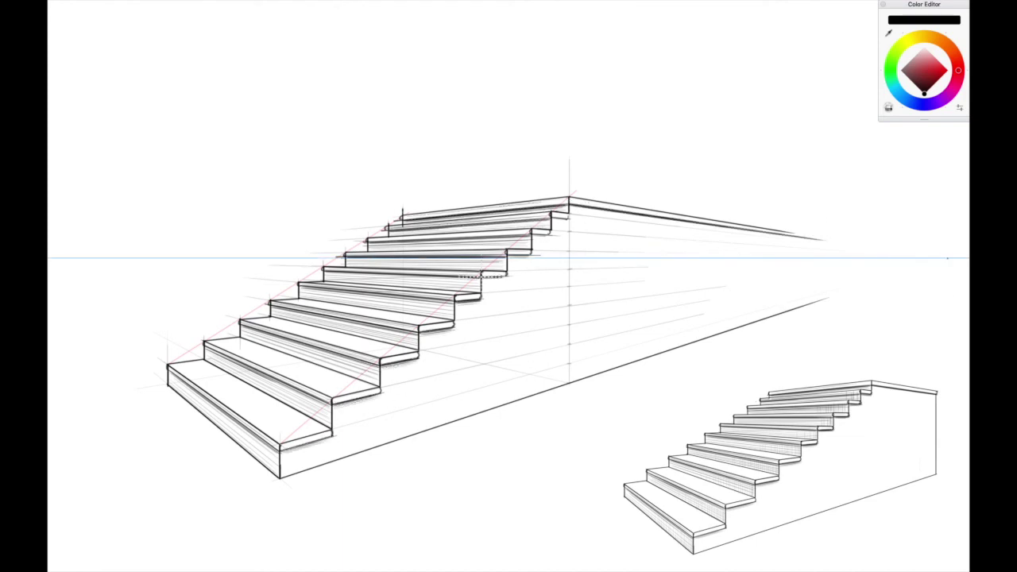